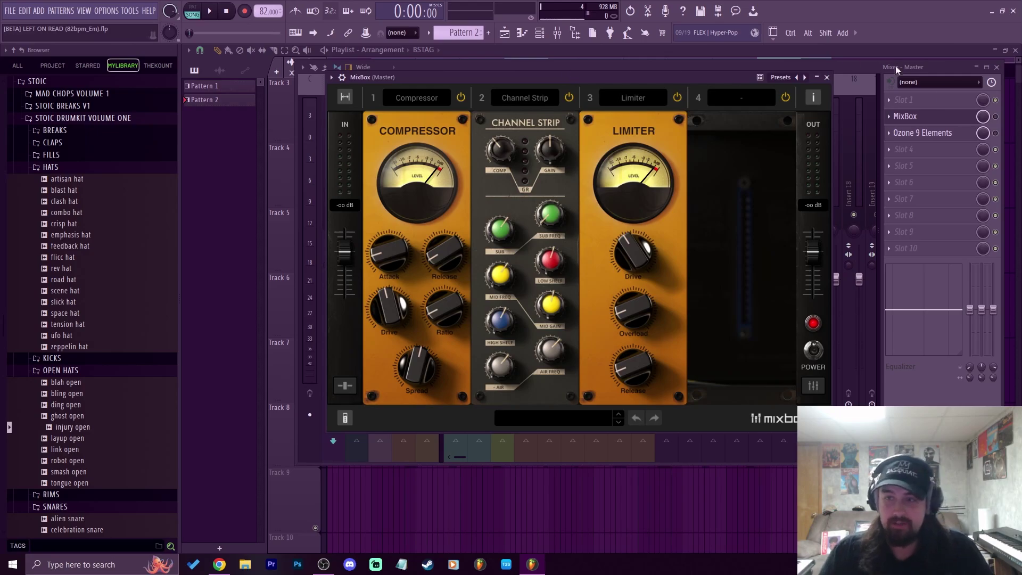
# - Add another MixBox plugin to slot 4 of the Master mixer track and position its window over the mixer
pyautogui.click(905, 116)
pyautogui.click(903, 149)
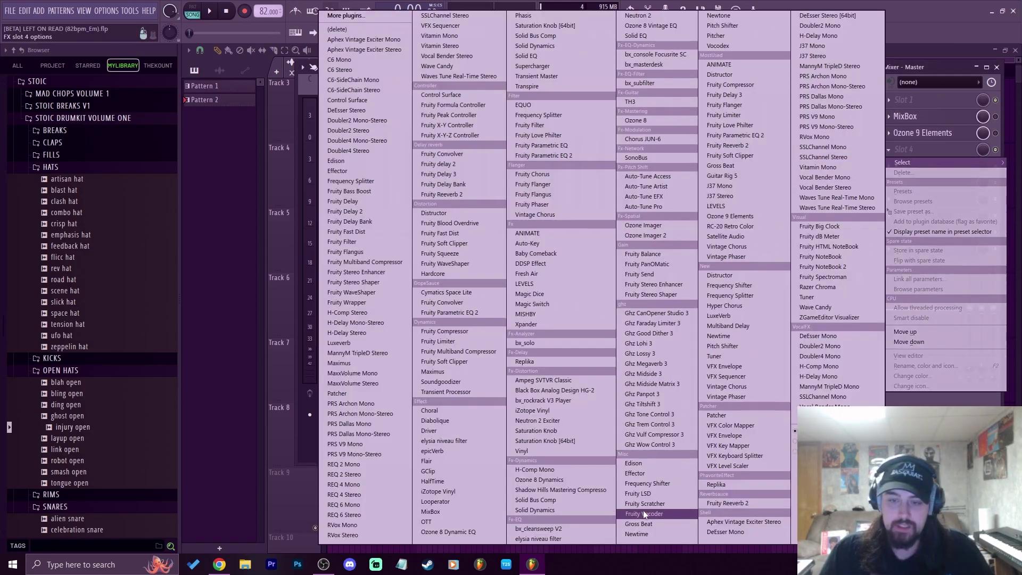
pyautogui.click(446, 511)
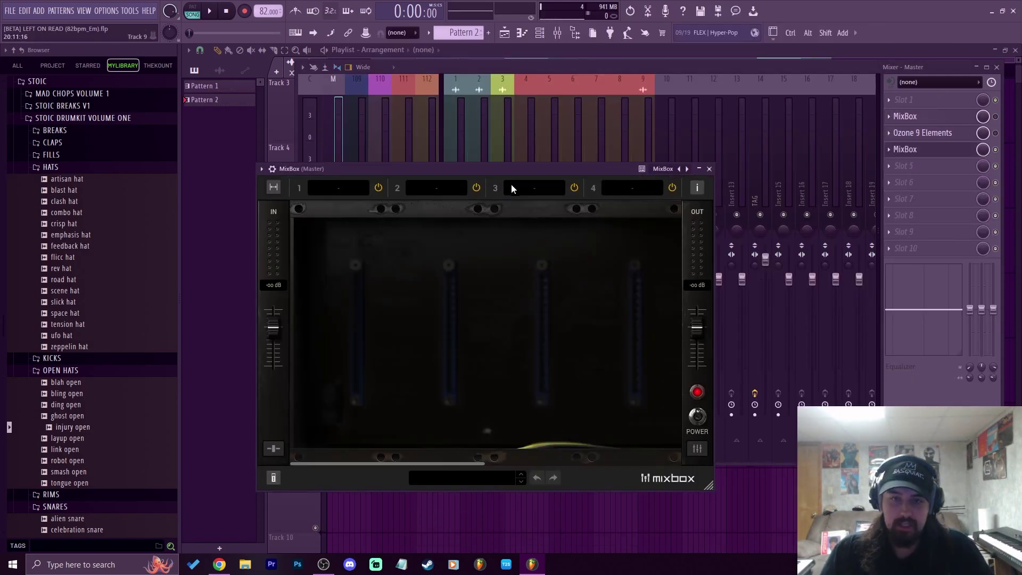
pyautogui.moveTo(493, 168); pyautogui.dragTo(509, 91)
# - Load the Dynamics Compressor into the new MixBox's first module slot and a Channel Strip into its second
pyautogui.click(356, 112)
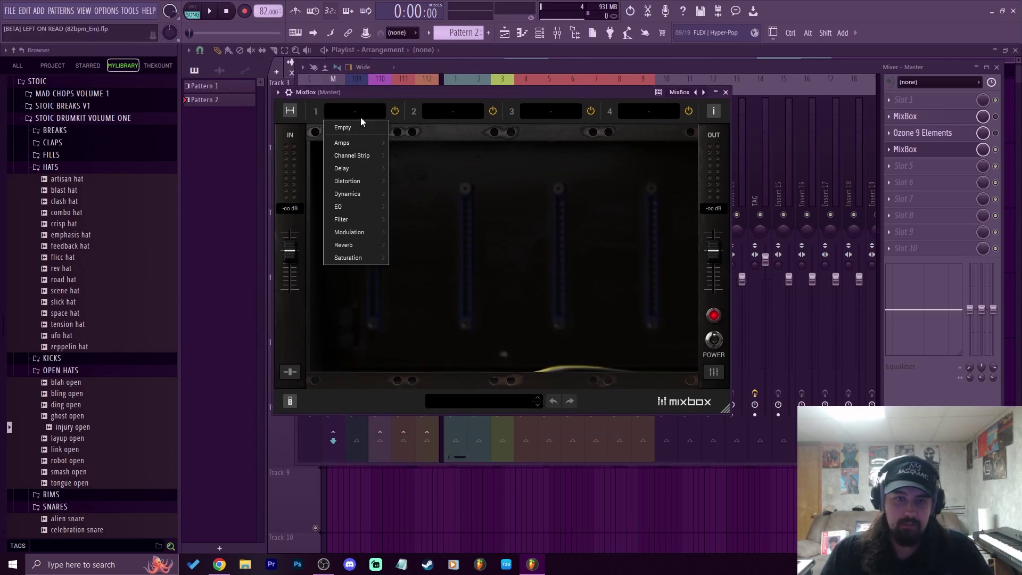
pyautogui.click(356, 112)
pyautogui.click(355, 113)
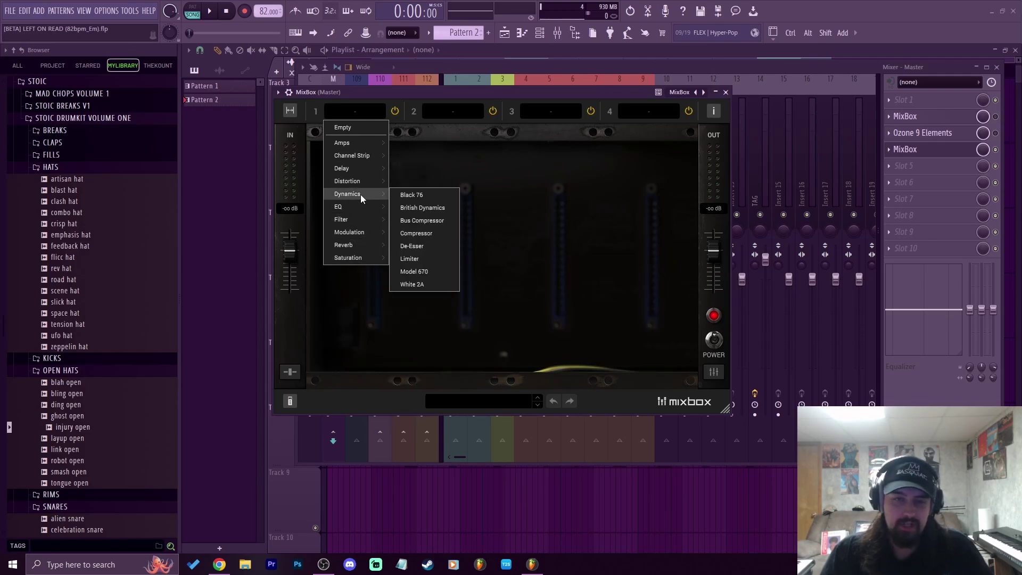
pyautogui.moveTo(351, 166)
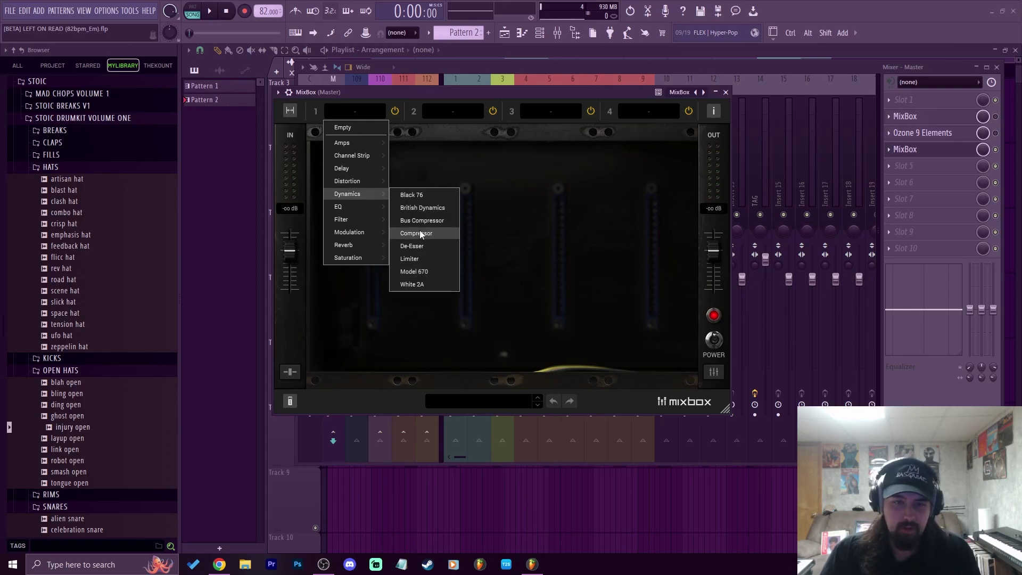
pyautogui.click(419, 230)
pyautogui.click(448, 112)
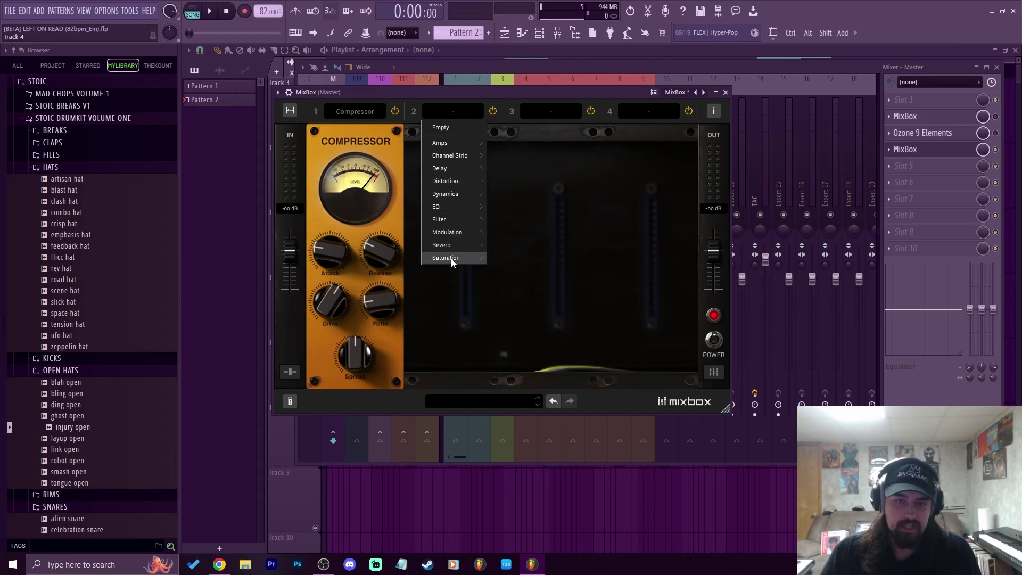
pyautogui.moveTo(452, 257)
pyautogui.moveTo(446, 151)
pyautogui.click(503, 156)
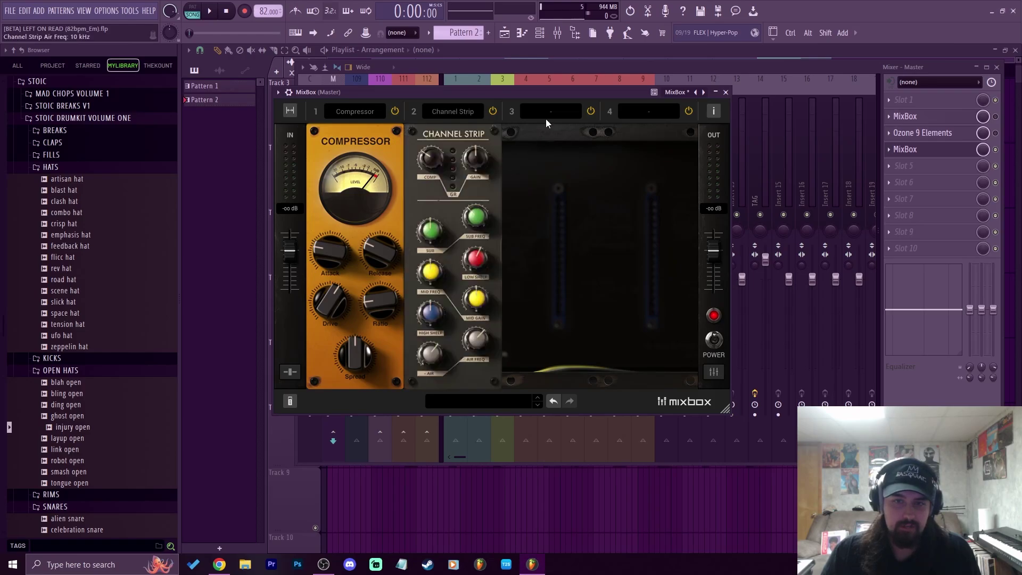
# - Browse the module categories for MixBox's third slot and preview the rack's expanded eight-slot layout
pyautogui.click(546, 113)
pyautogui.moveTo(556, 232)
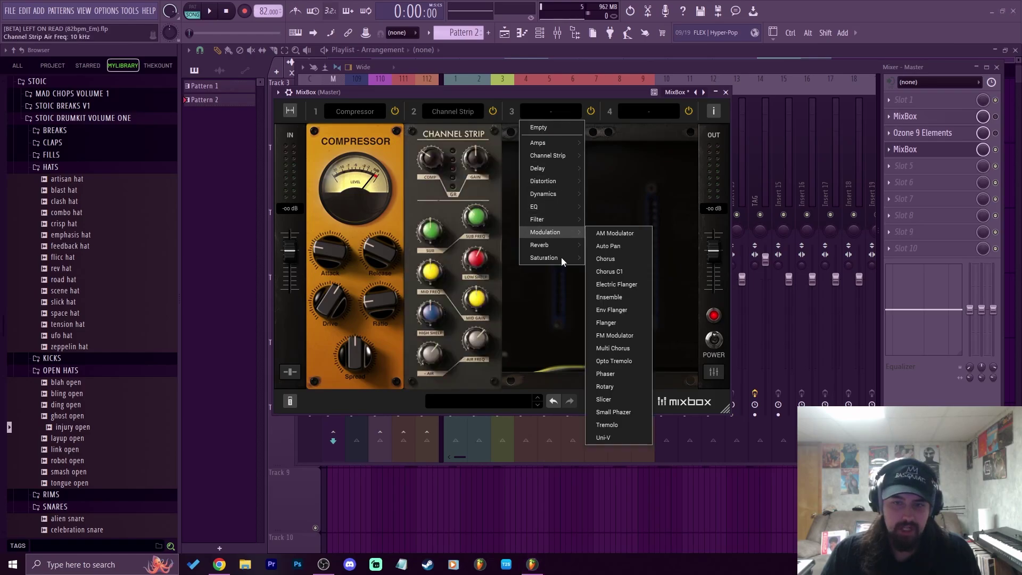
pyautogui.click(611, 167)
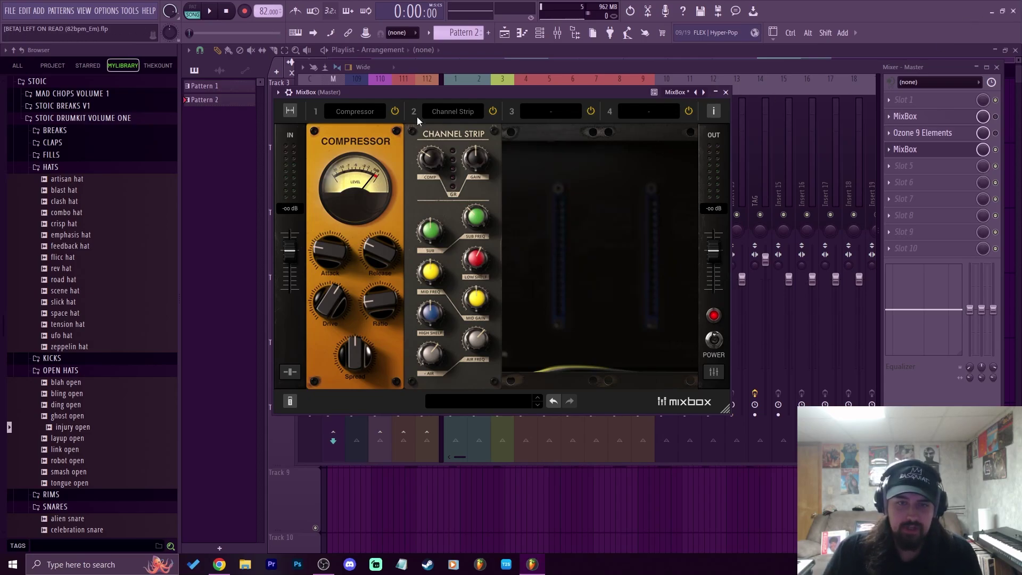
pyautogui.click(290, 110)
pyautogui.moveTo(519, 91); pyautogui.dragTo(457, 74)
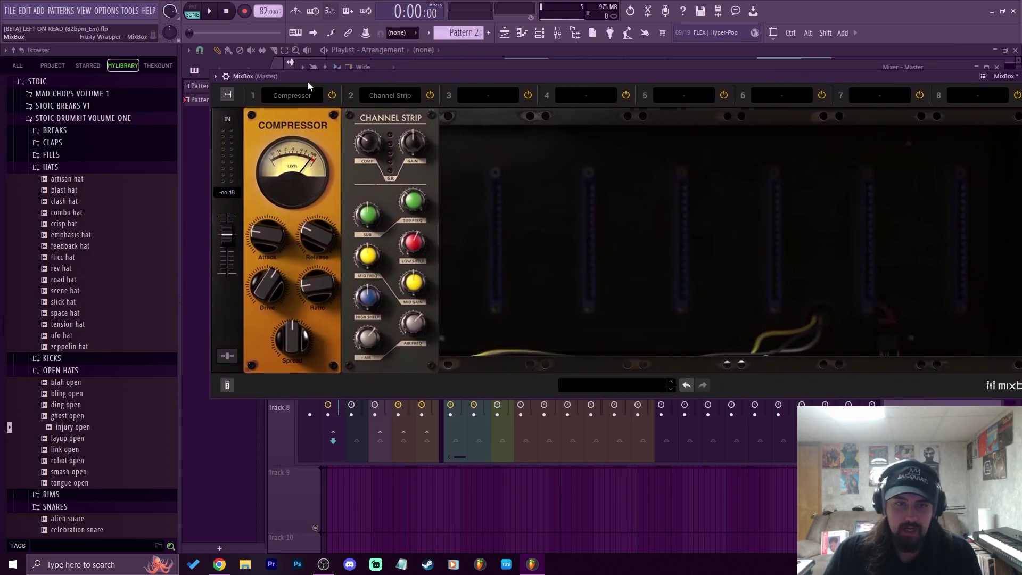
pyautogui.moveTo(665, 83)
pyautogui.mouseDown()
pyautogui.moveTo(605, 97)
pyautogui.moveTo(664, 135)
pyautogui.moveTo(577, 117)
pyautogui.moveTo(660, 96)
pyautogui.mouseUp()
pyautogui.click(225, 112)
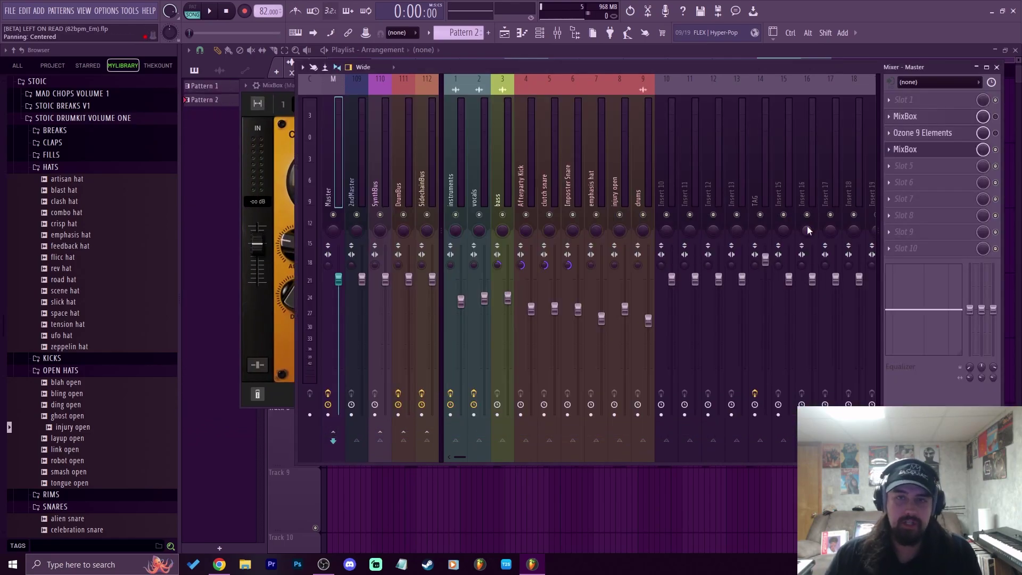
pyautogui.click(905, 150)
pyautogui.click(905, 151)
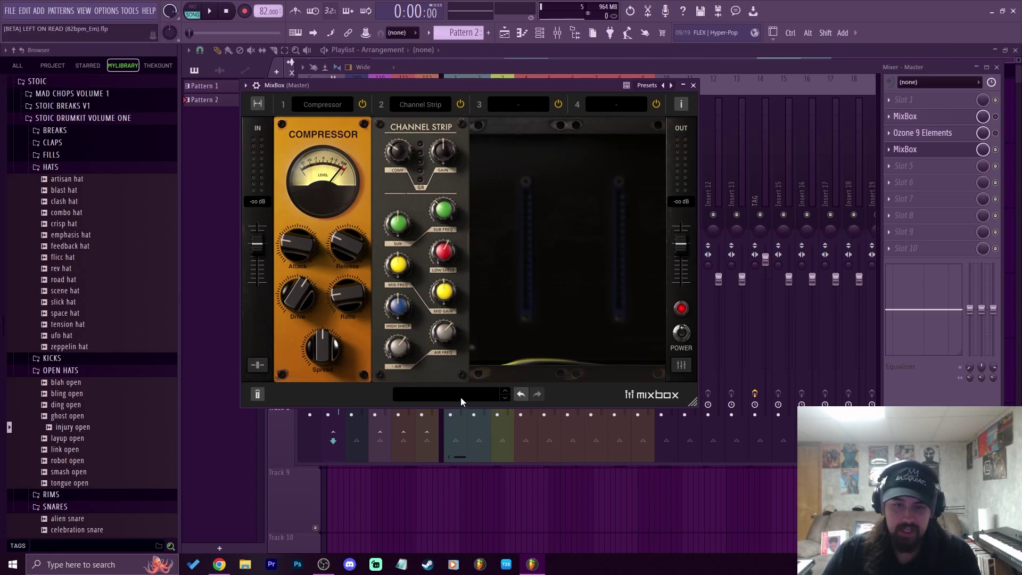
# - Browse MixBox's preset categories, load the 70s Bassline preset from Bass, and step onward through the presets
pyautogui.click(487, 394)
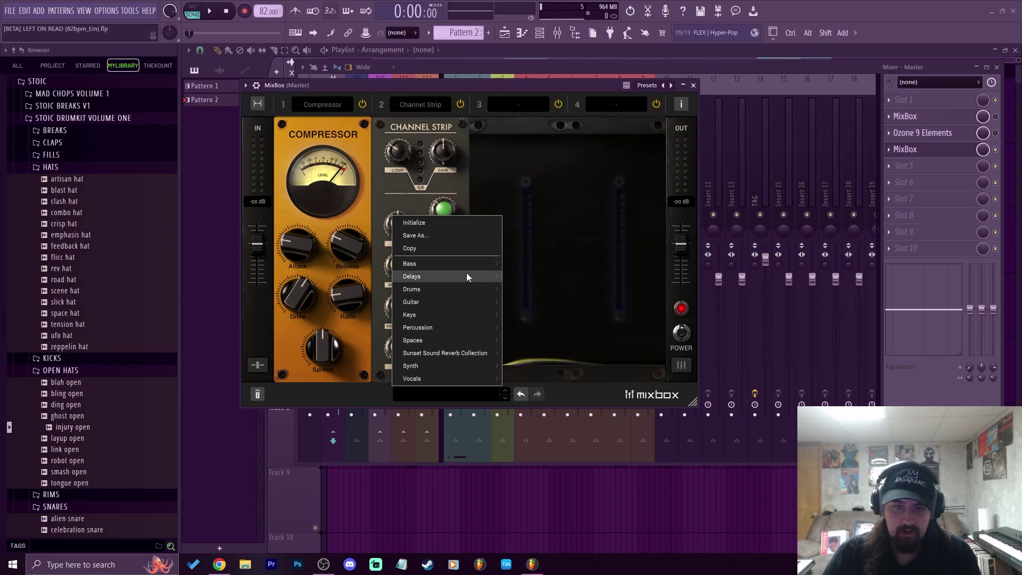
pyautogui.moveTo(466, 273)
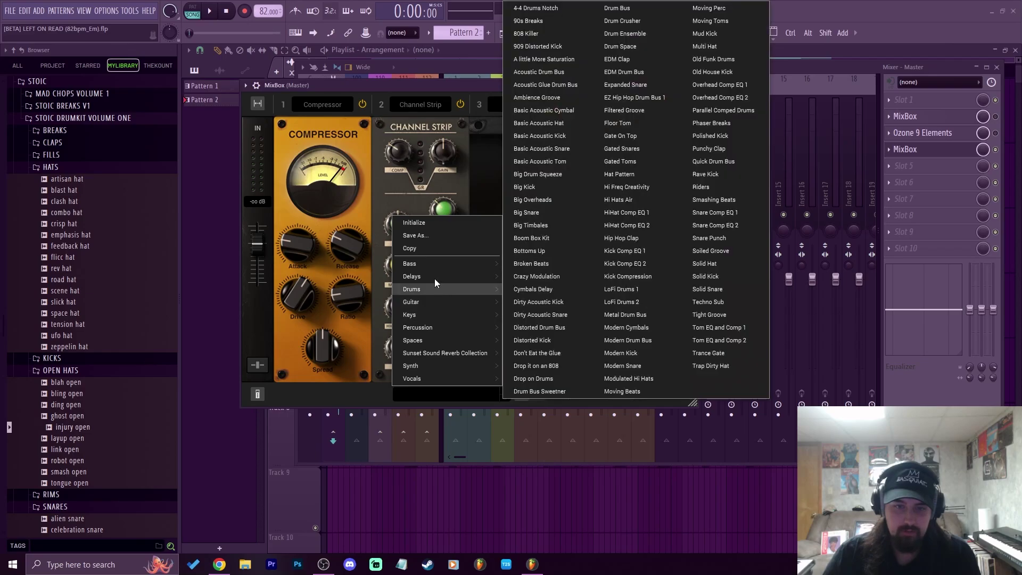
pyautogui.moveTo(431, 265)
pyautogui.click(533, 30)
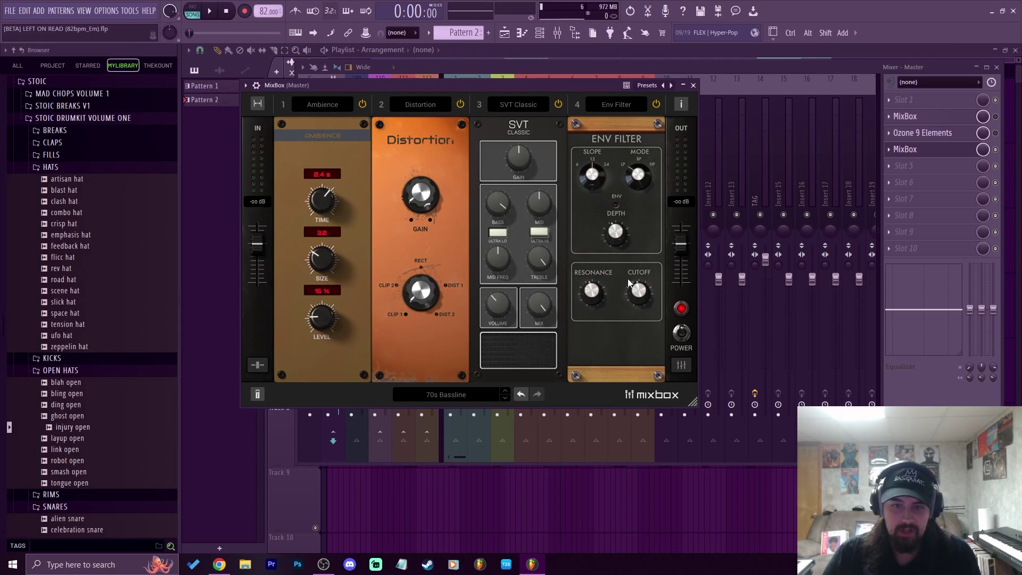
pyautogui.click(504, 398)
pyautogui.click(505, 398)
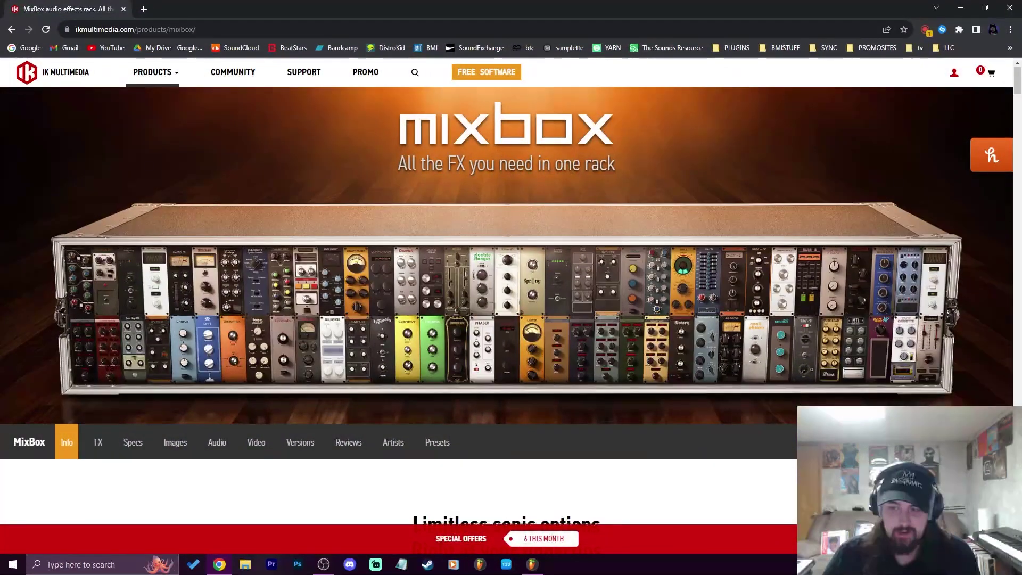
# - Look over the MixBox product page on the IK Multimedia website in the browser
pyautogui.scroll(-2, 907, 350)
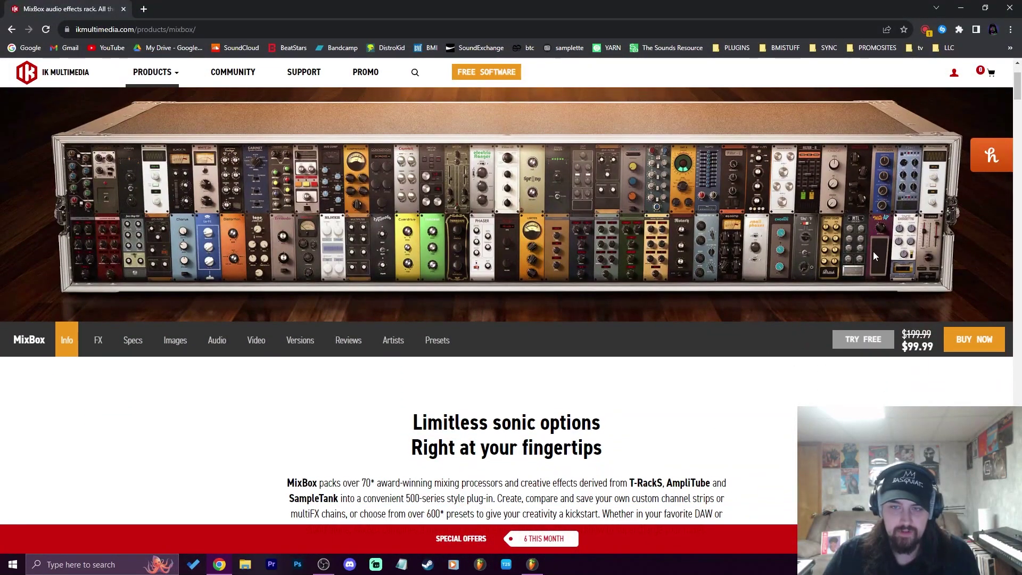
pyautogui.scroll(1, 232, 352)
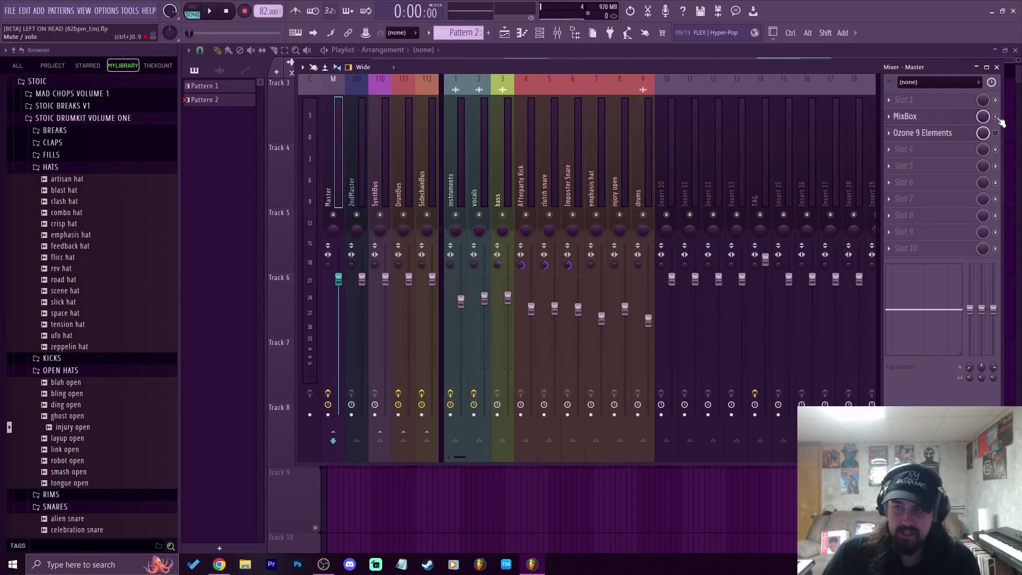
# - Back in FL Studio, play the song with the Master effects bypassed and the mixer in view, and stop playback
pyautogui.click(915, 116)
pyautogui.press('Escape')
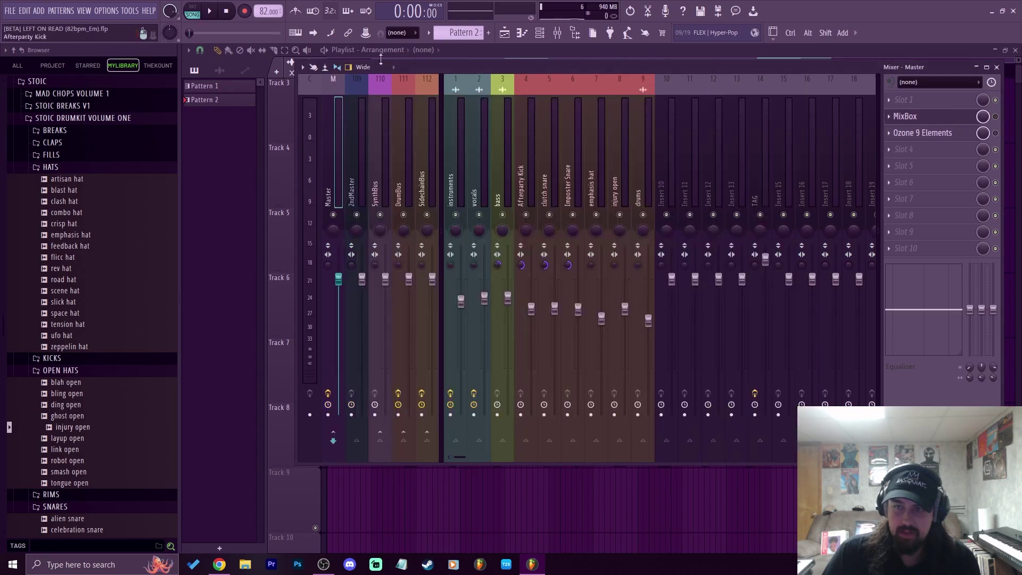
pyautogui.press('space')
pyautogui.click(602, 52)
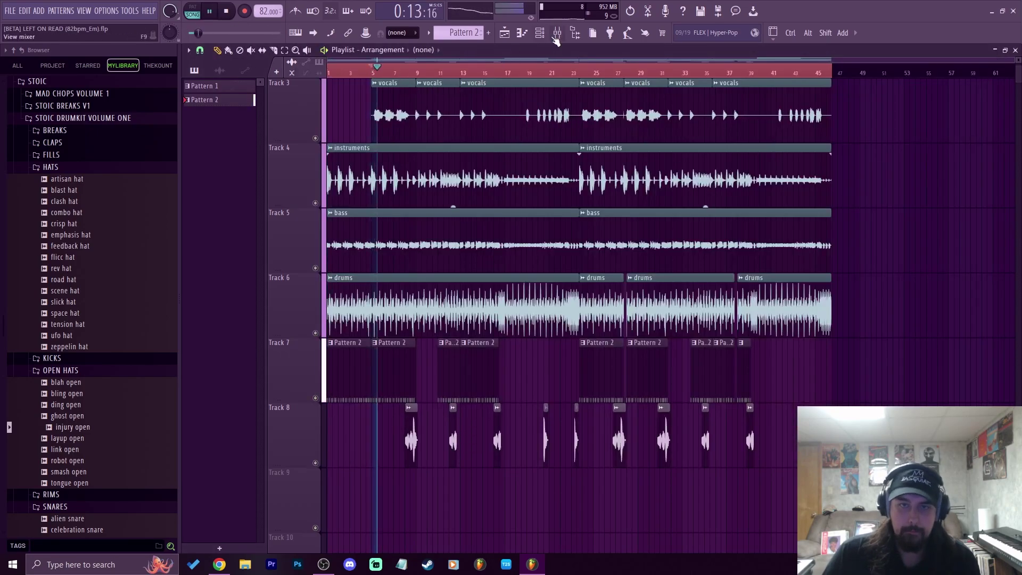
pyautogui.click(557, 34)
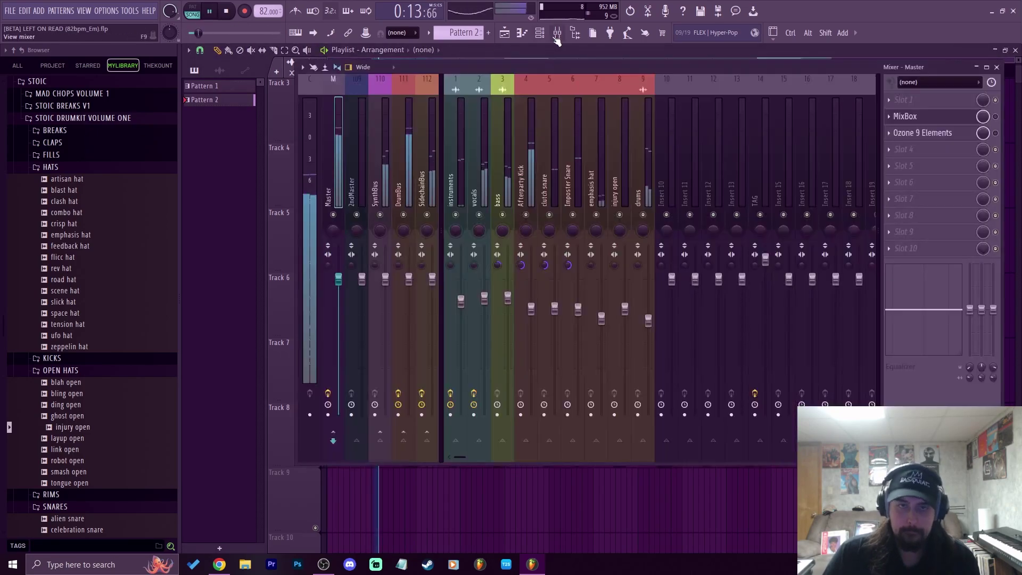
pyautogui.click(233, 13)
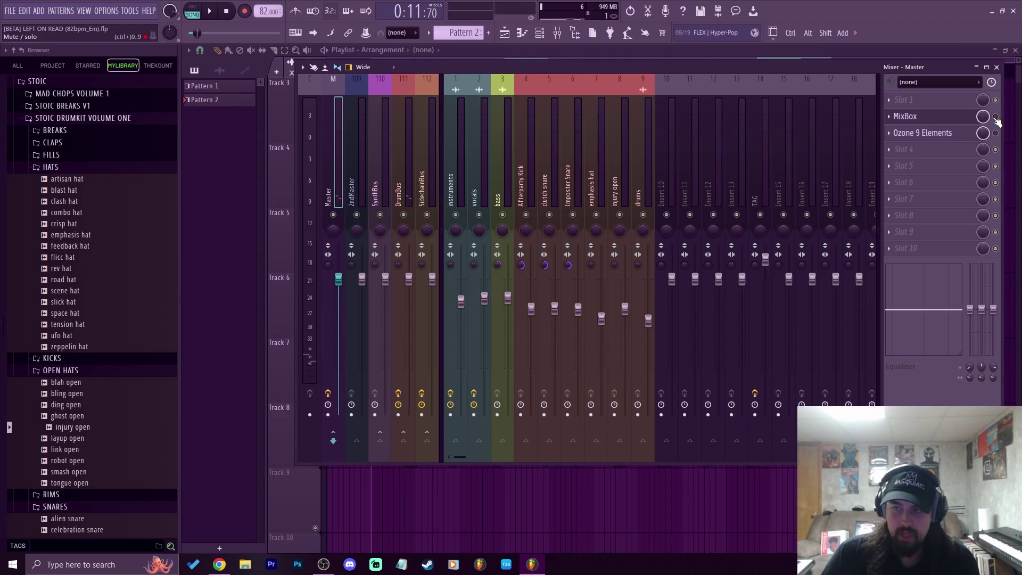
# - Enable the MixBox in slot 2 of the Master track and play the song through it with its window open
pyautogui.click(958, 117)
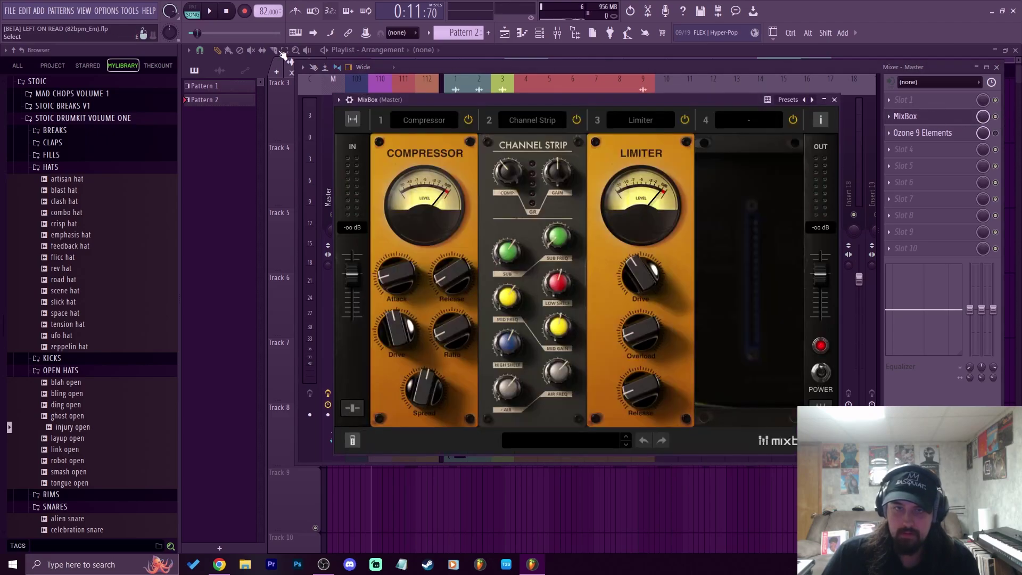
pyautogui.press('space')
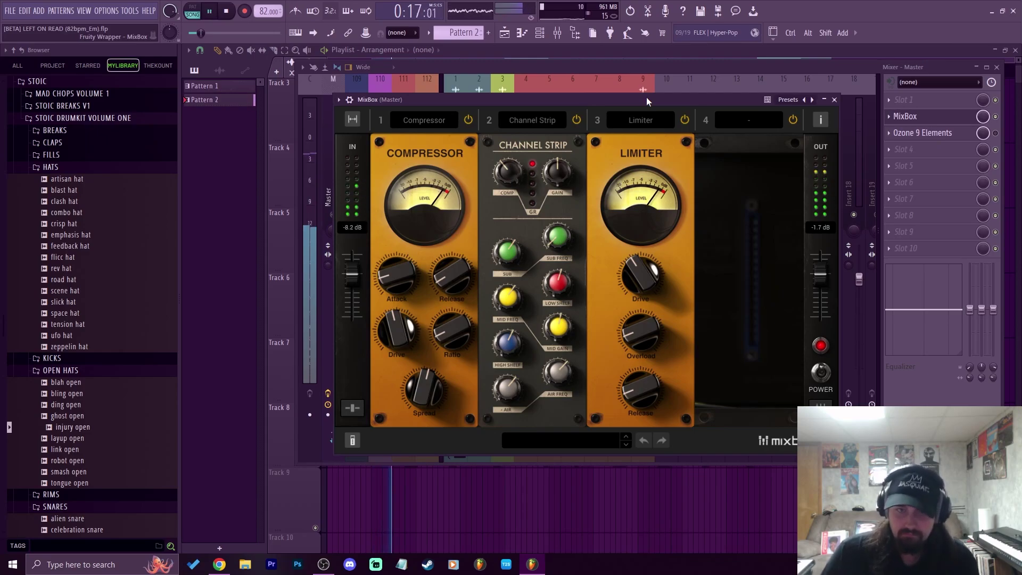
pyautogui.click(225, 13)
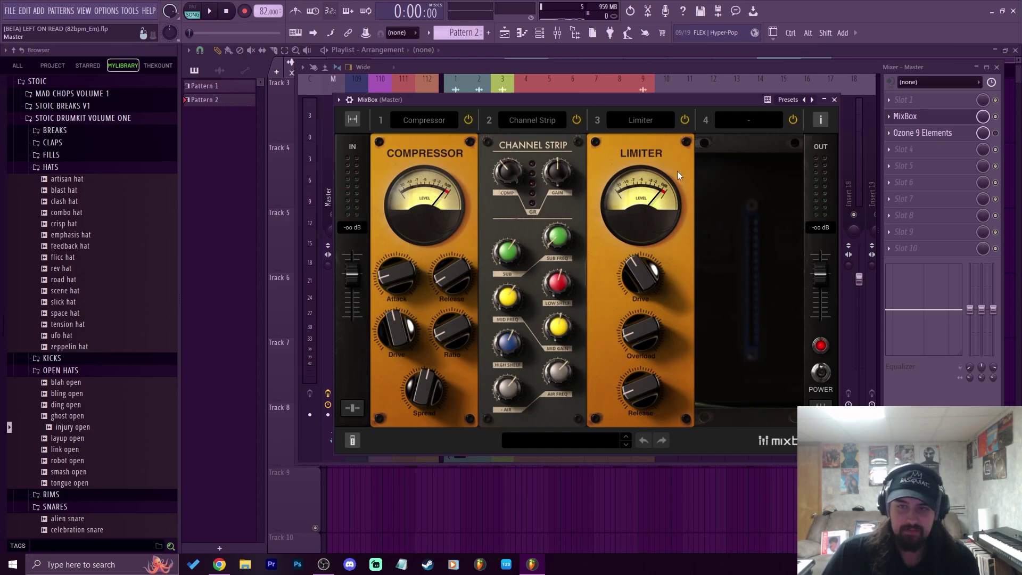
pyautogui.moveTo(579, 99); pyautogui.dragTo(589, 88)
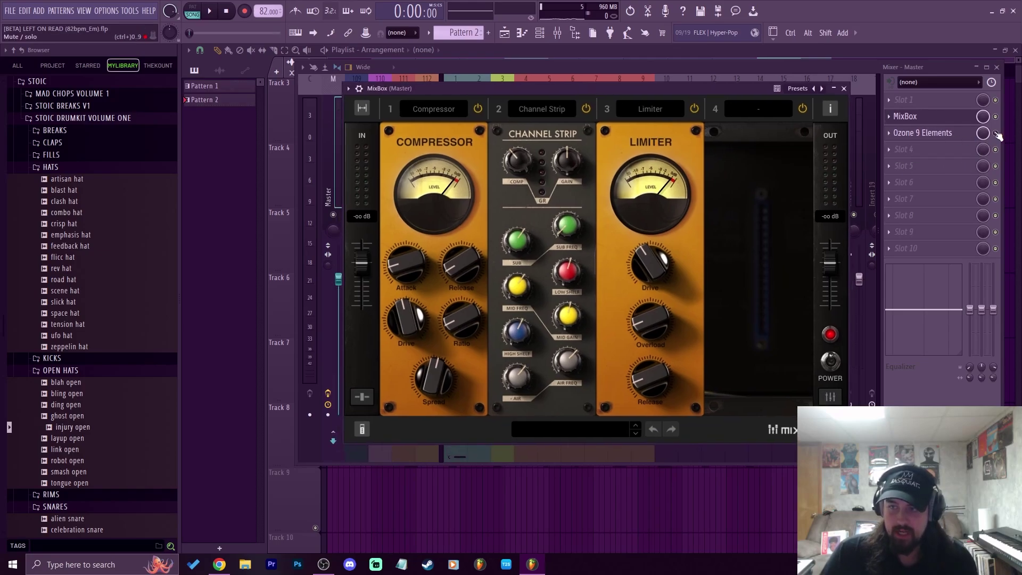
# - Open Ozone 9 Elements on the Master track and look through its Maximizer, Imager and Equalizer modules
pyautogui.click(957, 132)
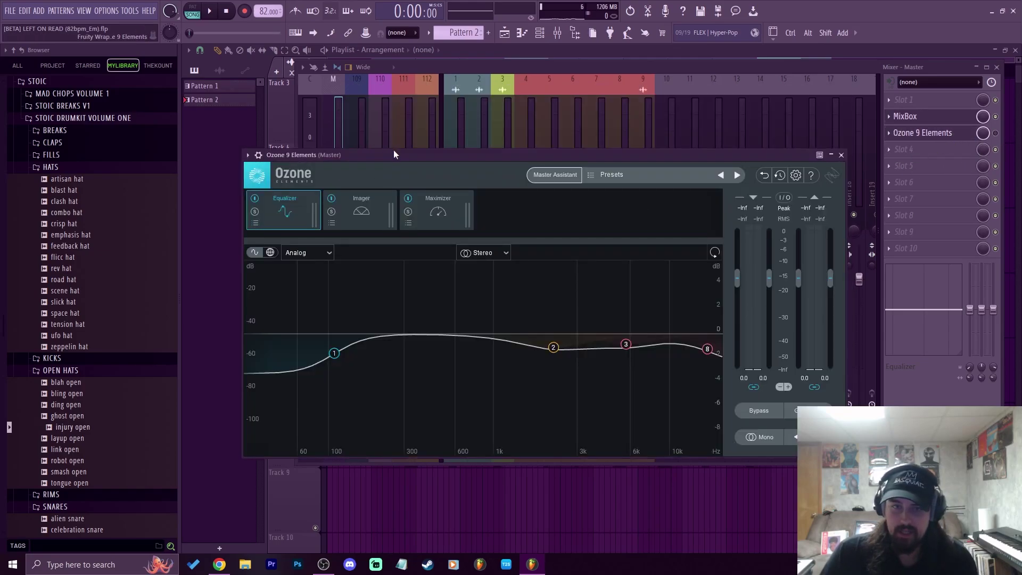
pyautogui.moveTo(394, 155); pyautogui.dragTo(419, 125)
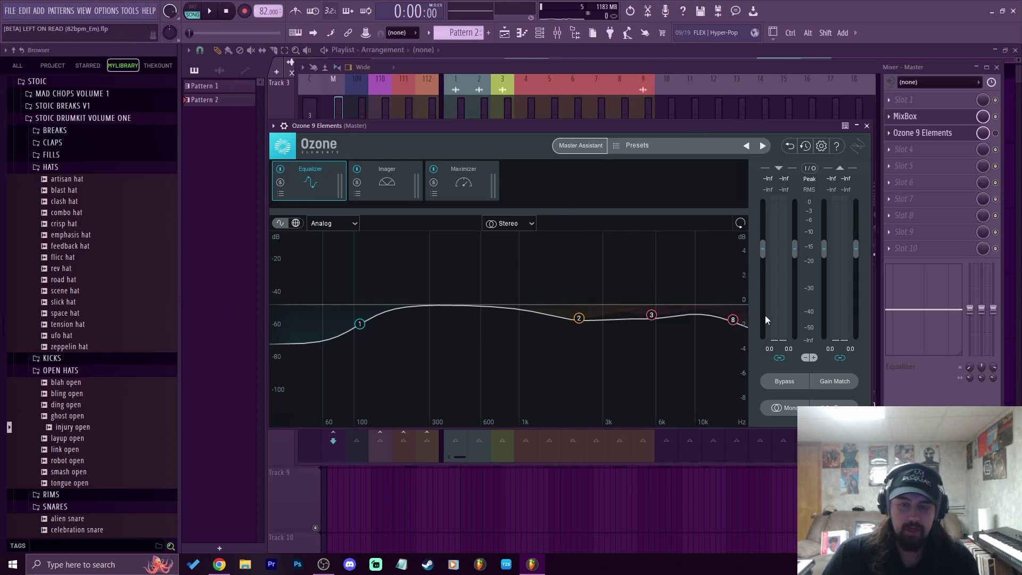
pyautogui.click(463, 184)
pyautogui.click(386, 181)
pyautogui.click(311, 181)
# - Enable Ozone 9 Elements on the Master track and play the song through both master effects
pyautogui.click(1000, 140)
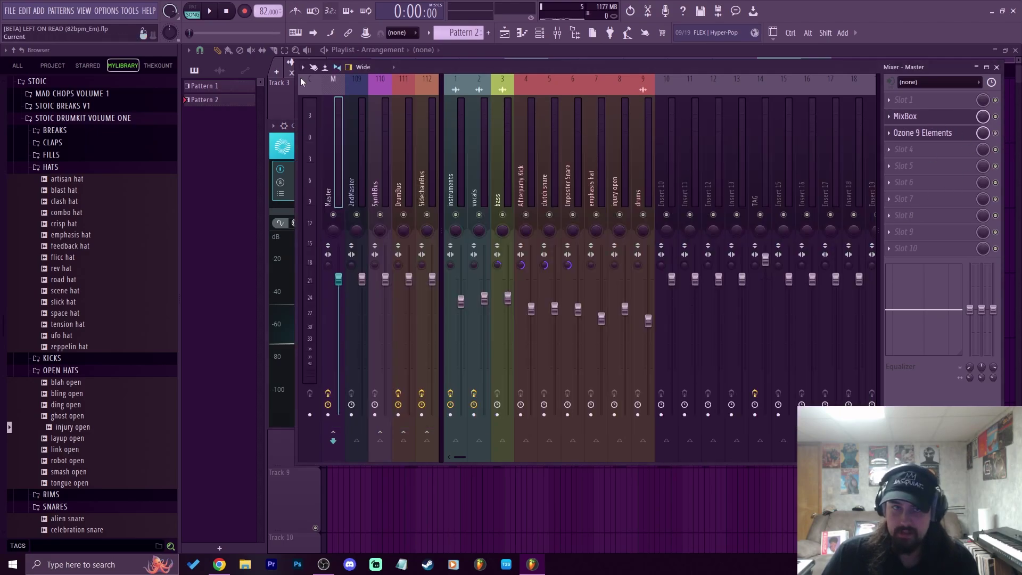
pyautogui.press('space')
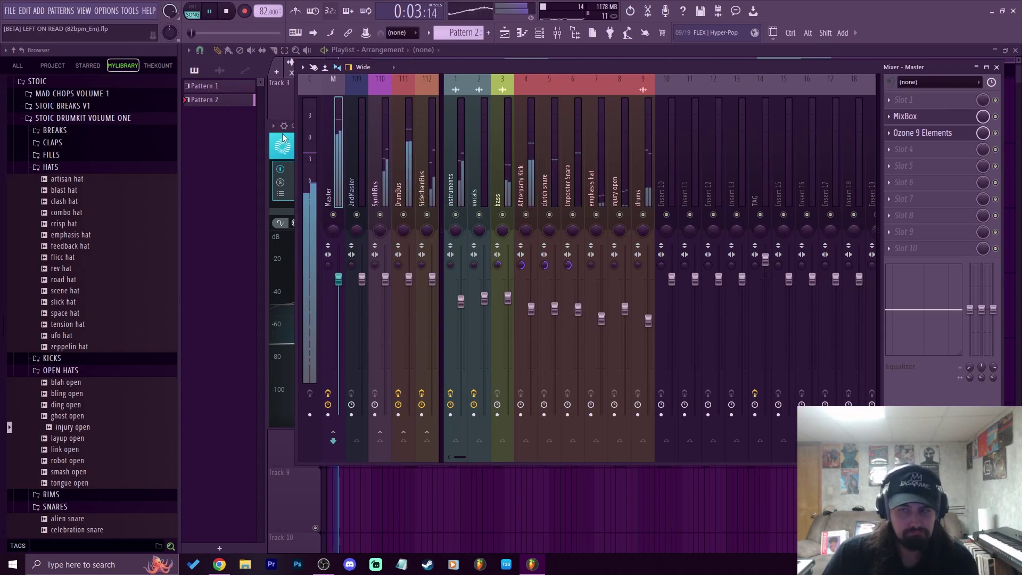
pyautogui.click(226, 11)
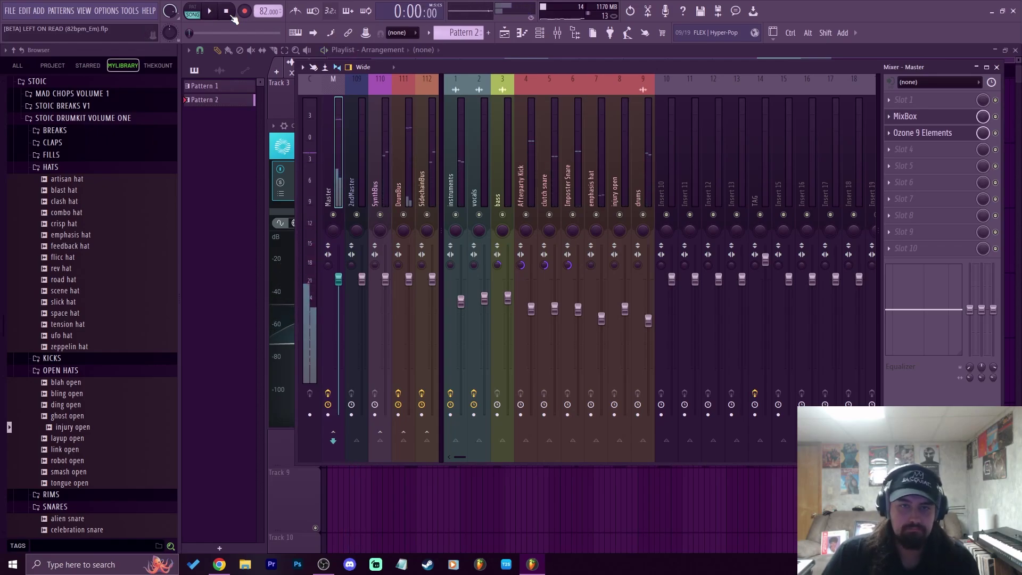
# - Bring Ozone's window back to the front and re-examine its Maximizer settings alongside the Imager and Equalizer
pyautogui.click(290, 205)
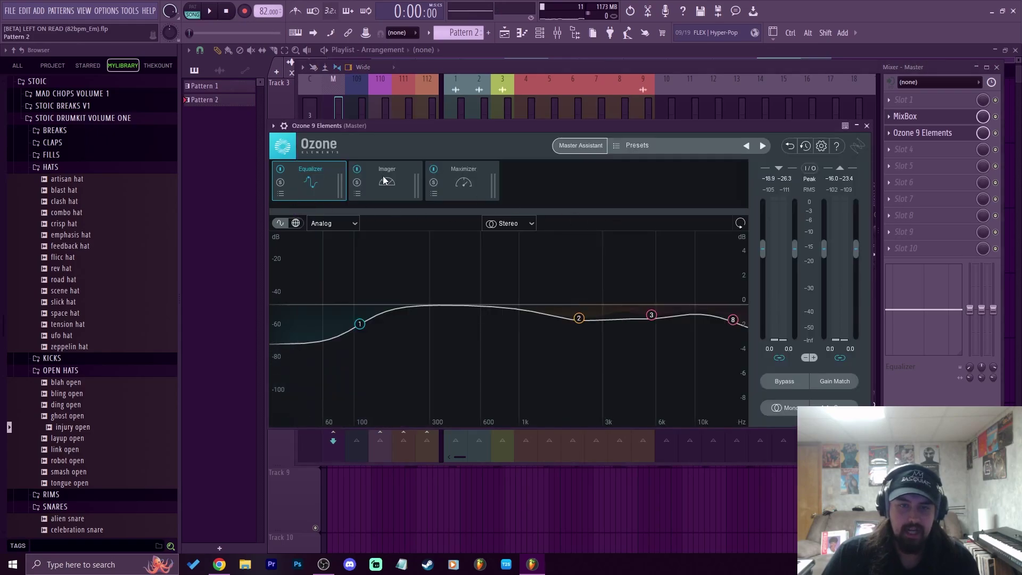
pyautogui.click(461, 177)
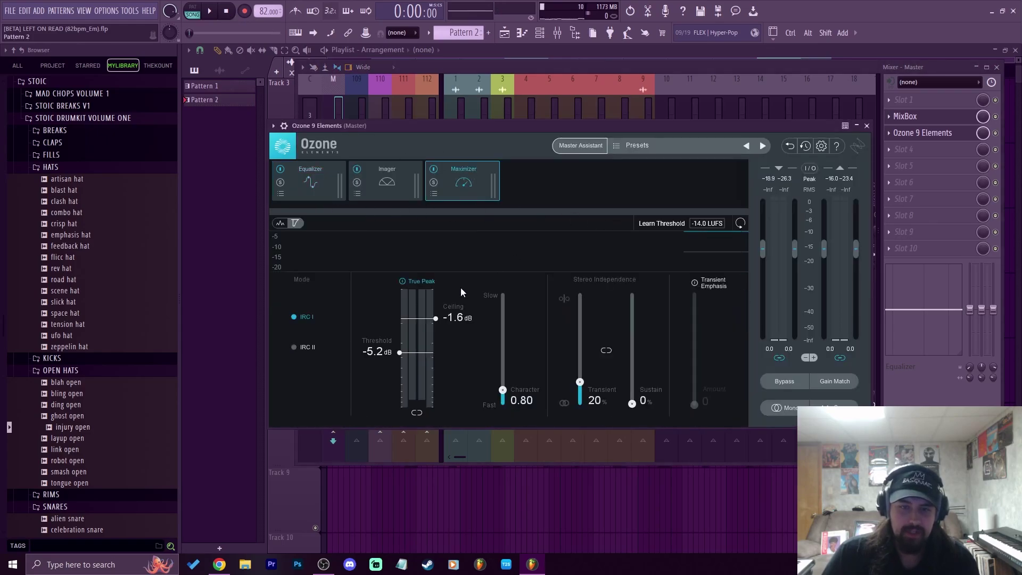
pyautogui.click(419, 189)
pyautogui.click(462, 181)
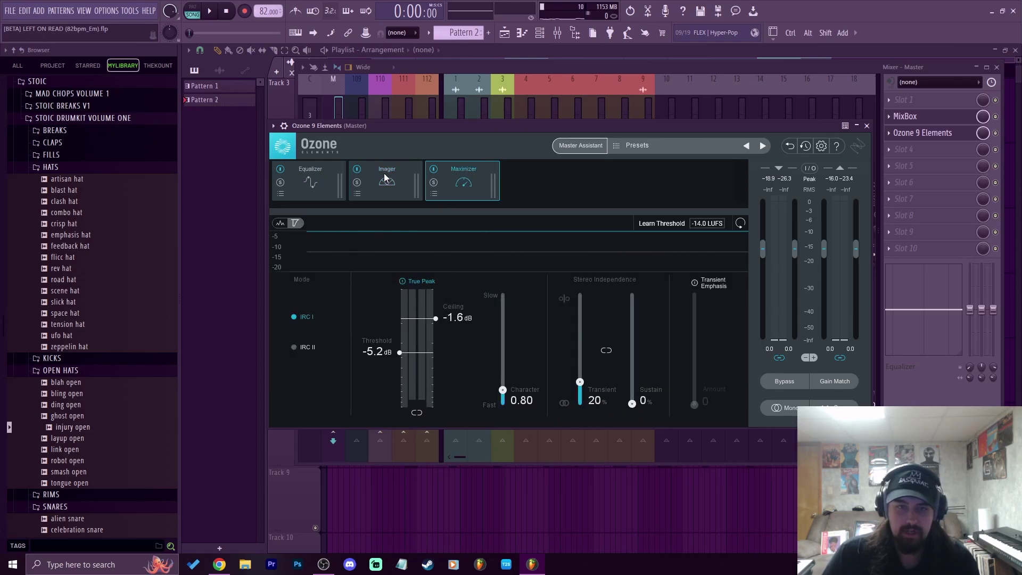
pyautogui.click(324, 173)
# - Delete Ozone 9 Elements from the Master track's effect chain
pyautogui.click(888, 133)
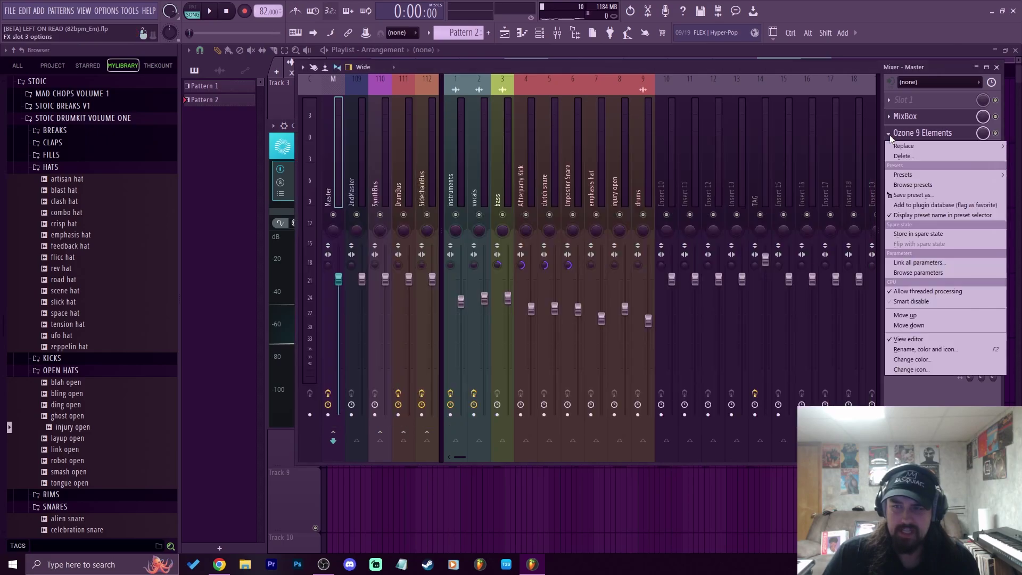
pyautogui.click(912, 157)
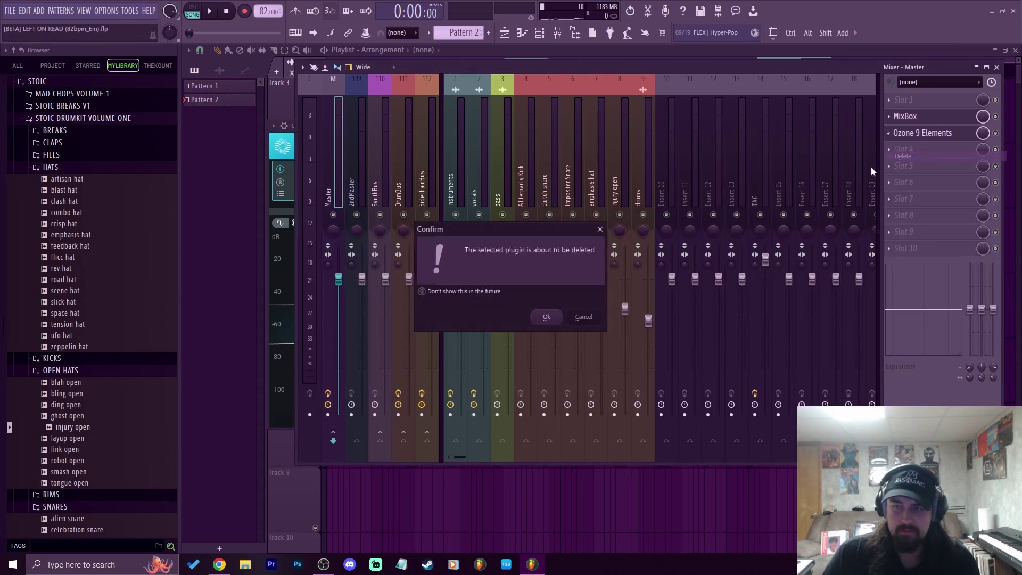
pyautogui.click(546, 316)
# - Open MixBox on the Master track and load the Saturator-X saturation module into its empty fourth slot
pyautogui.click(904, 115)
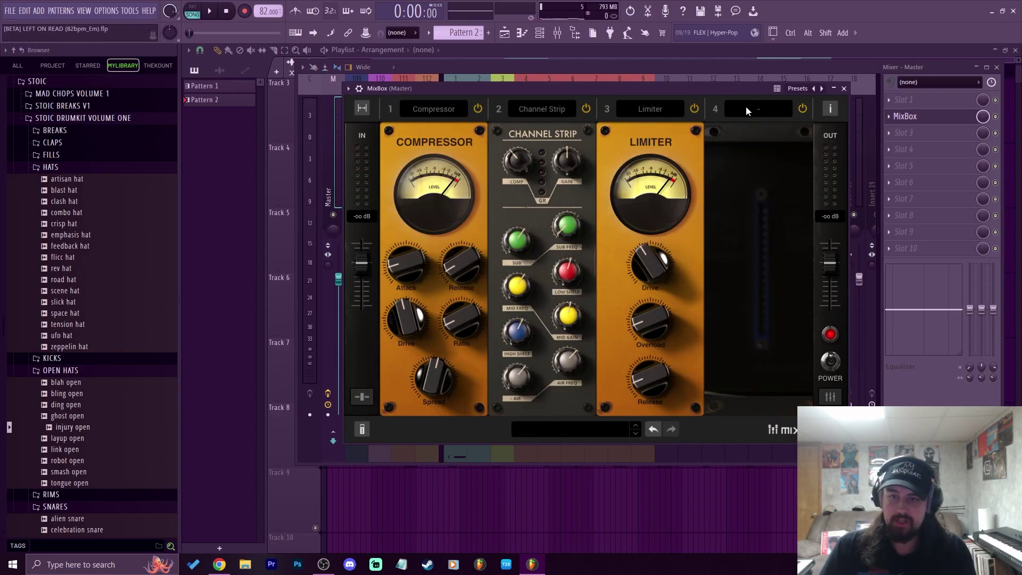
pyautogui.click(746, 106)
pyautogui.moveTo(758, 272)
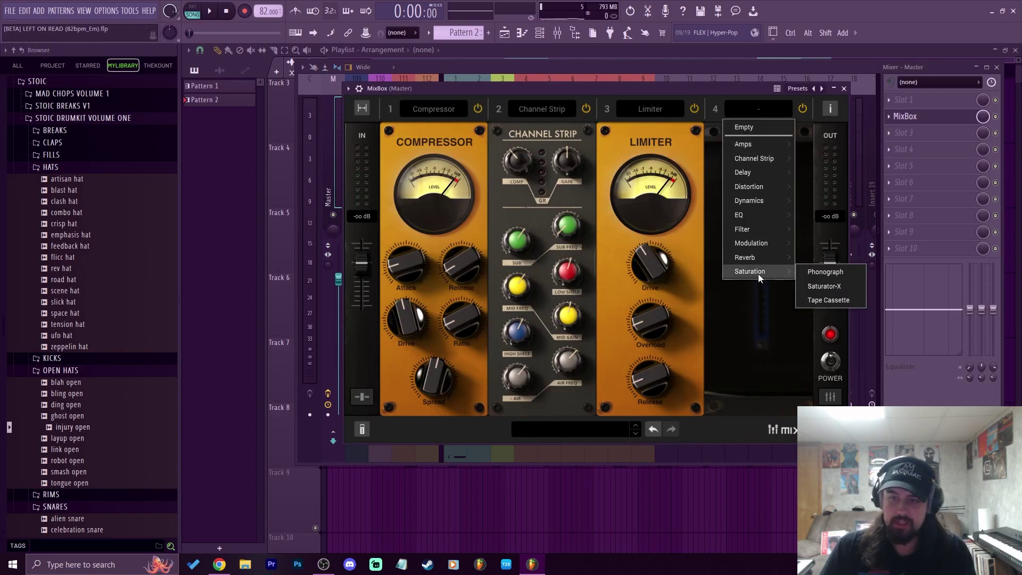
pyautogui.click(836, 283)
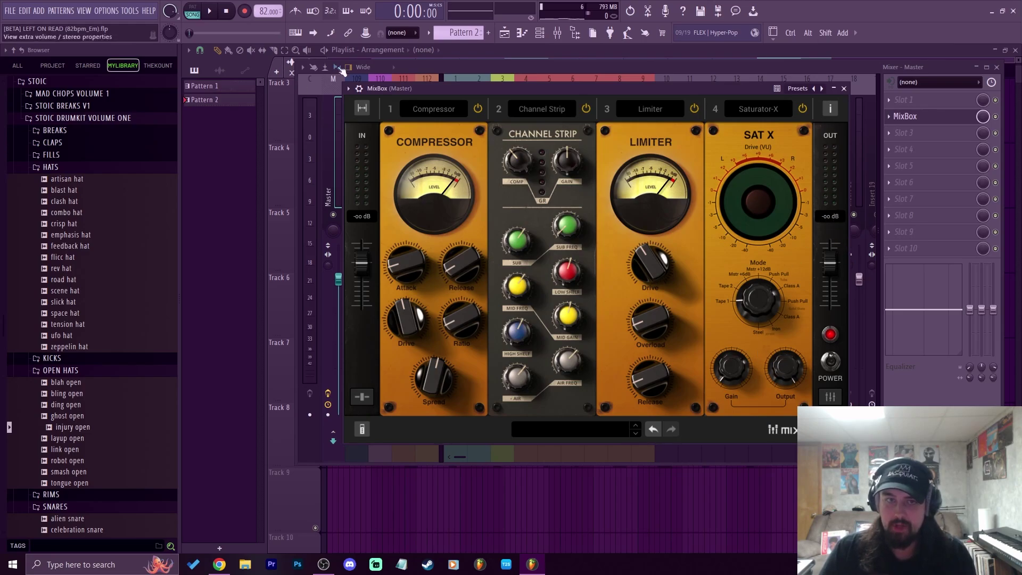
# - Play the song through MixBox while fine-tuning the Saturator-X module's Output knob
pyautogui.press('space')
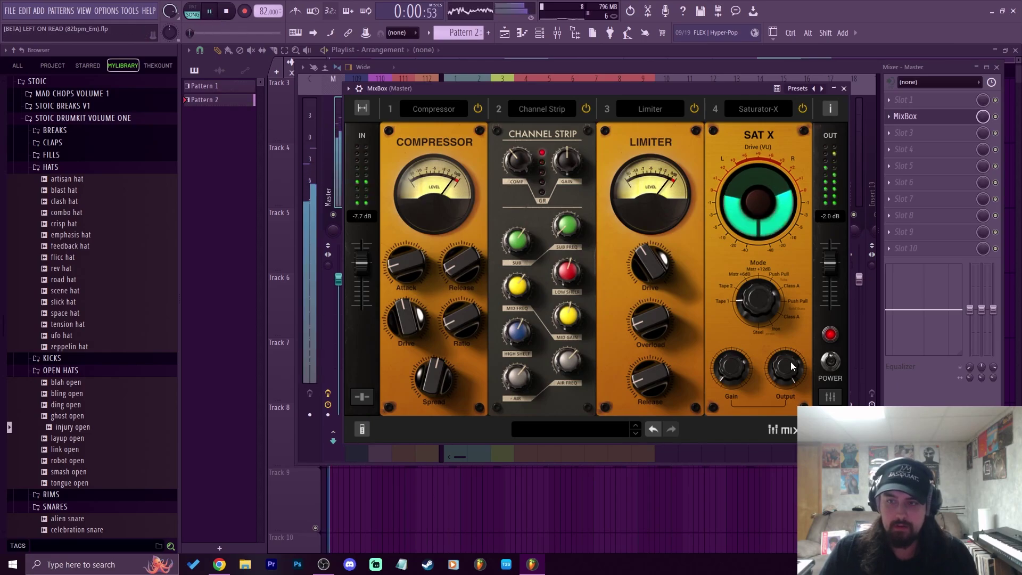
pyautogui.moveTo(788, 364)
pyautogui.moveTo(787, 363); pyautogui.dragTo(781, 365)
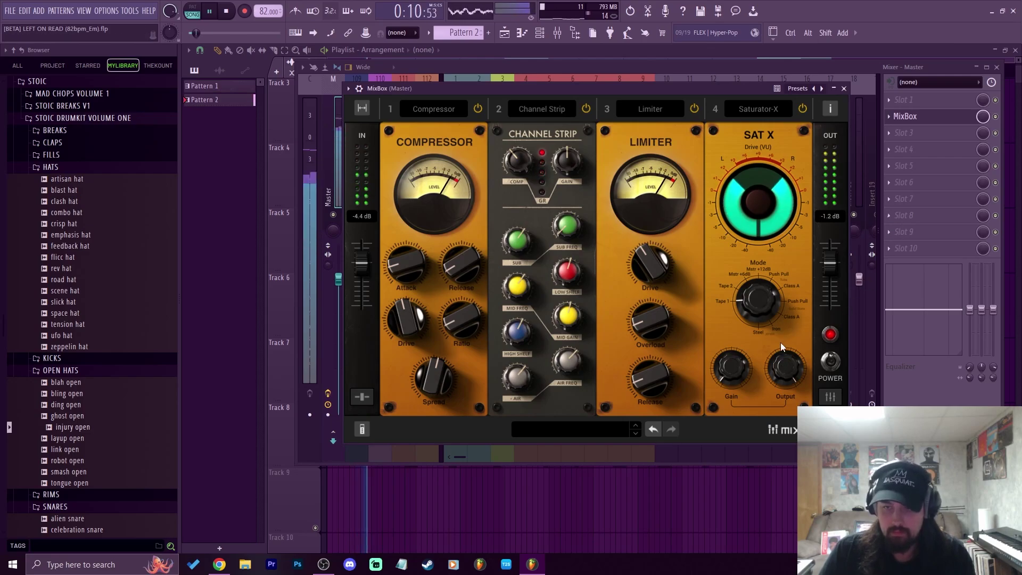
pyautogui.scroll(-3, 783, 358)
pyautogui.scroll(-1, 782, 361)
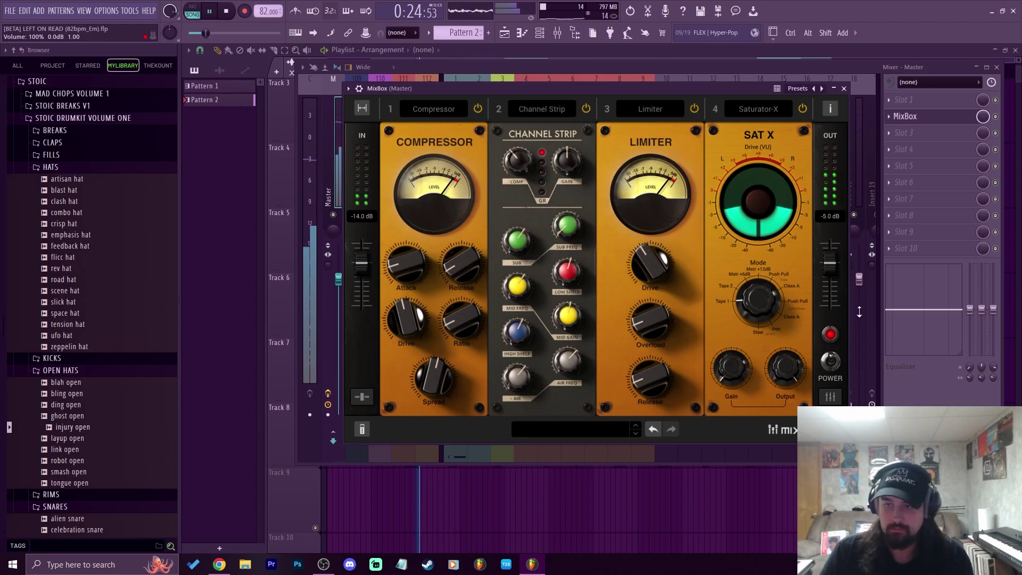
# - Stop the song, replay it from the start through the four-module MixBox chain, and stop playback
pyautogui.click(227, 11)
pyautogui.press('space')
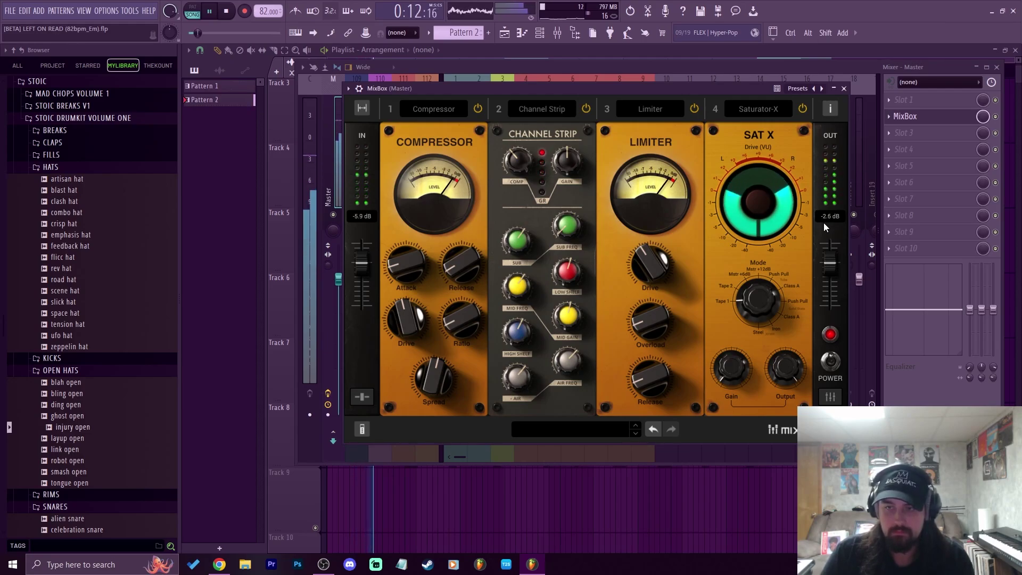
pyautogui.click(227, 11)
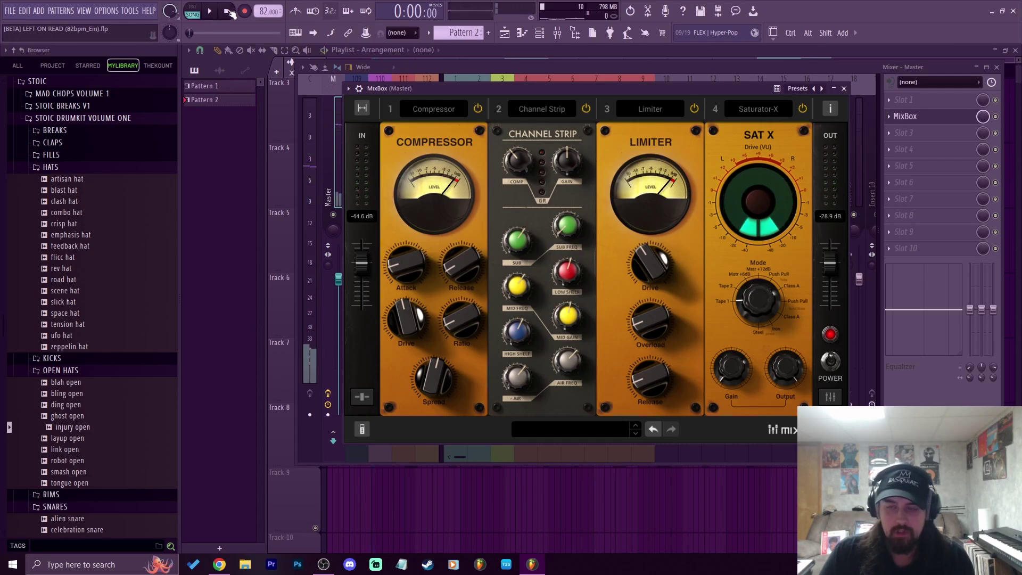